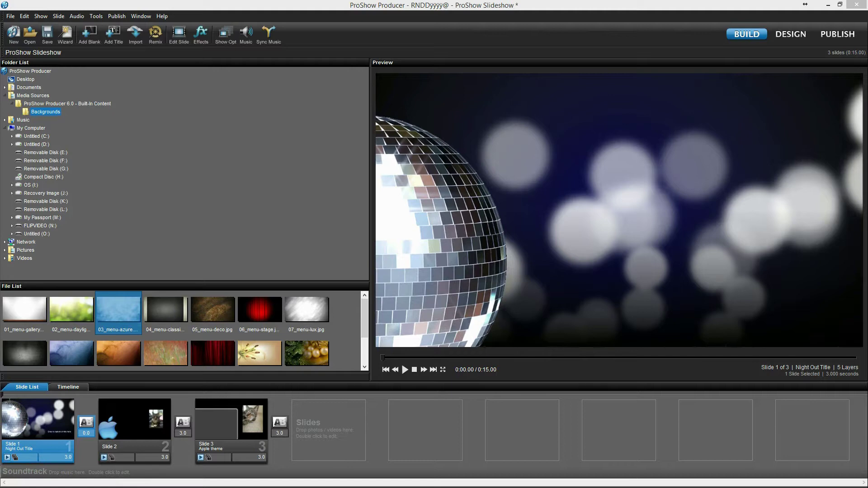
Look over the layers of slide 1 and preview the slideshow's playback into slide 2
double_click(38, 420)
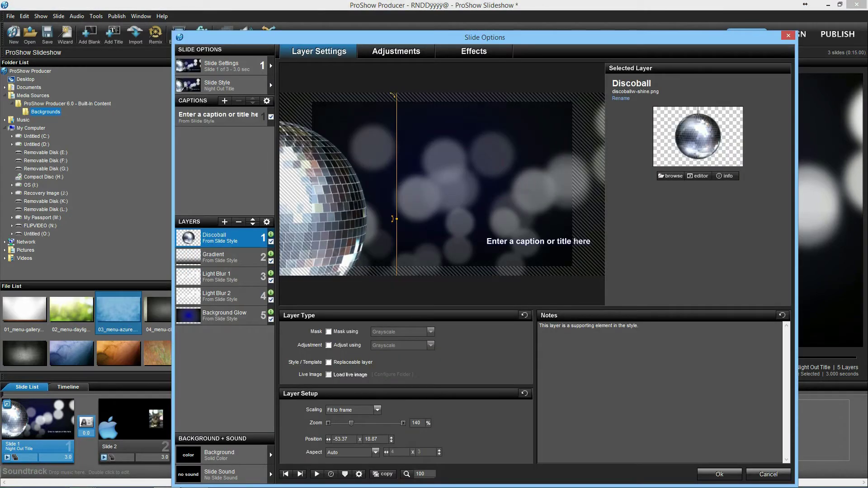
key(Escape)
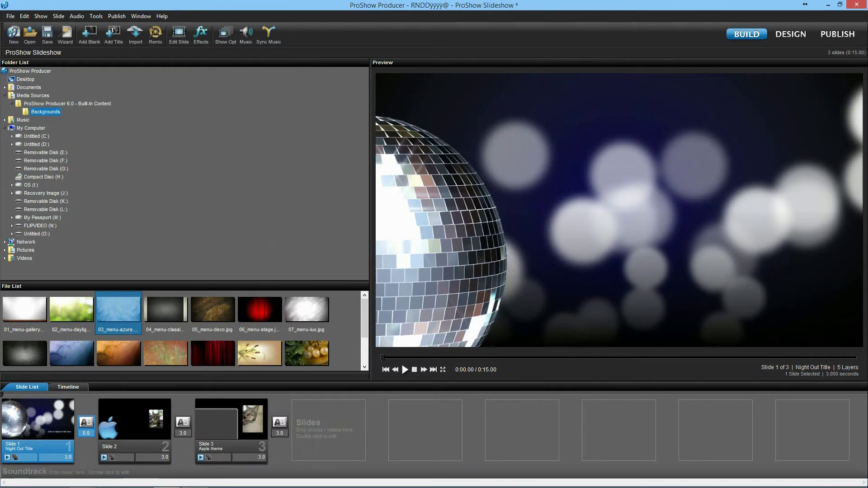
click(405, 370)
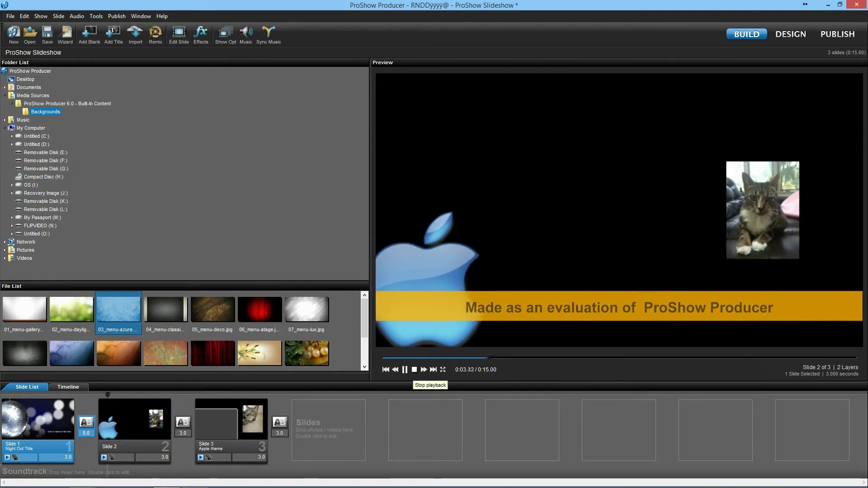
click(414, 369)
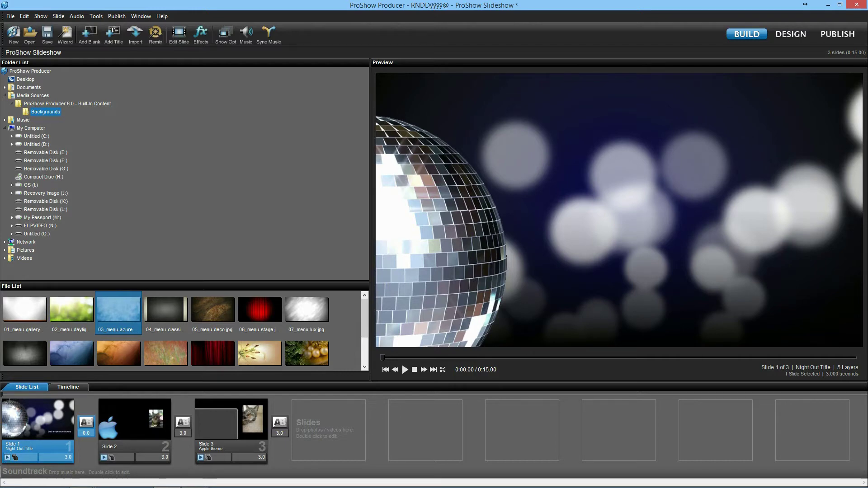
Examine the photo and apple logo layers of slide 2, and preview the slide's motion
double_click(134, 420)
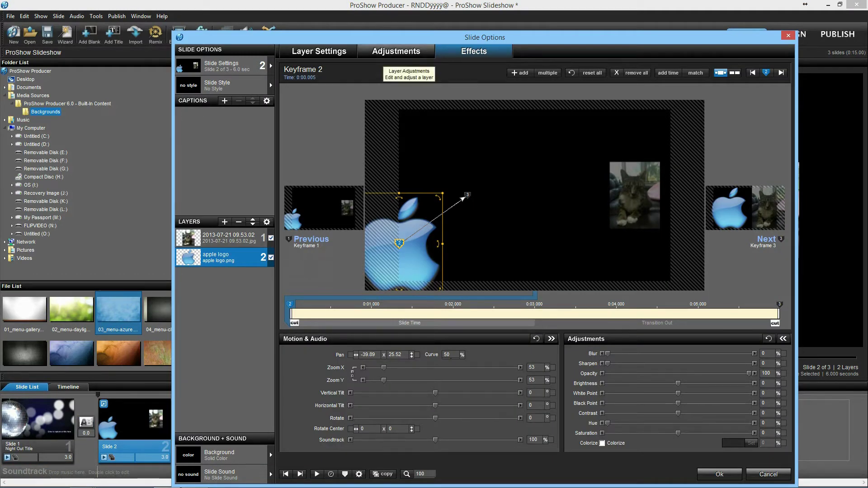
click(228, 239)
click(228, 258)
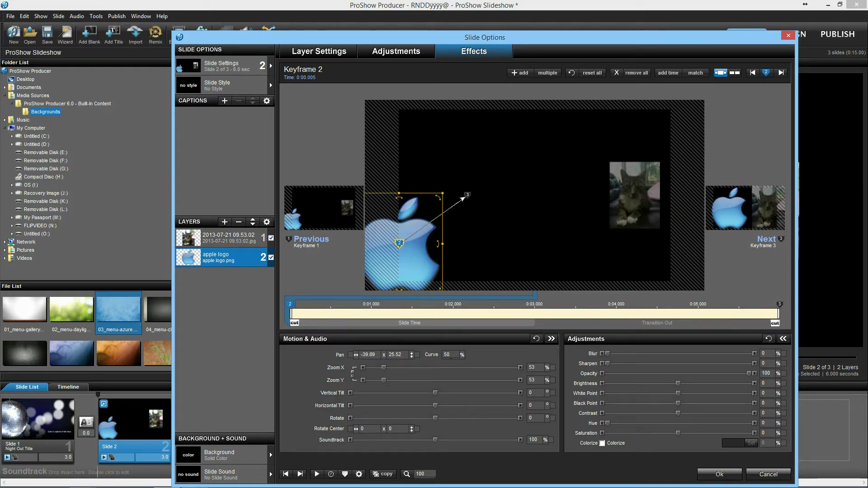
click(720, 474)
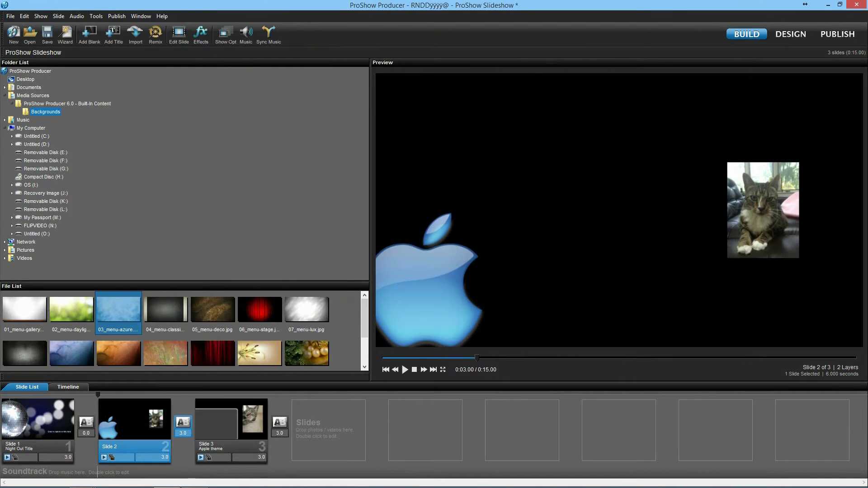
key(space)
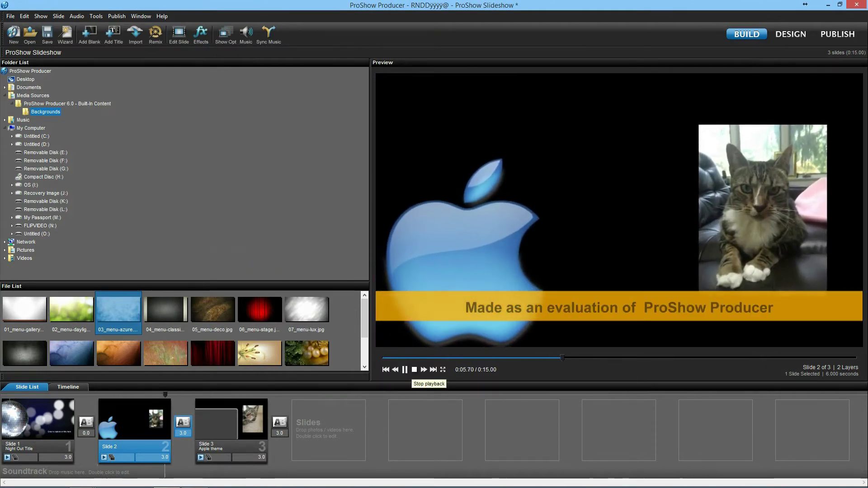
click(415, 369)
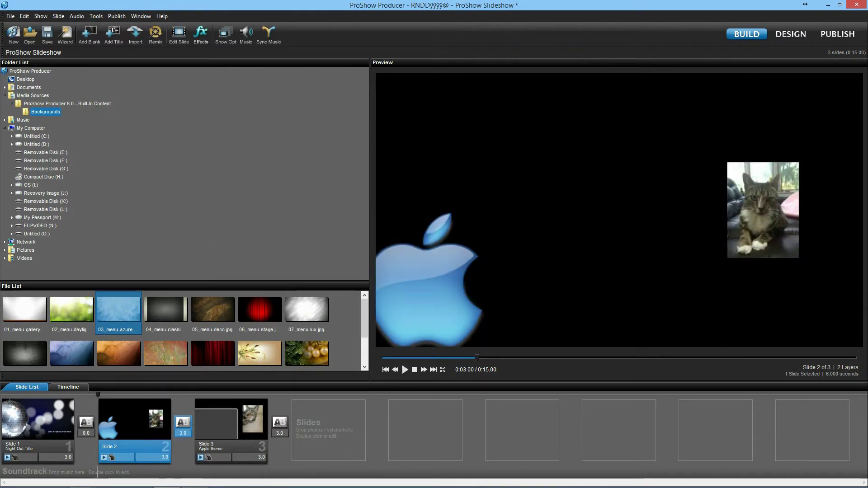
Create a slide style named "Apple Theme" from slide 2, replacing the existing style of that name
click(200, 35)
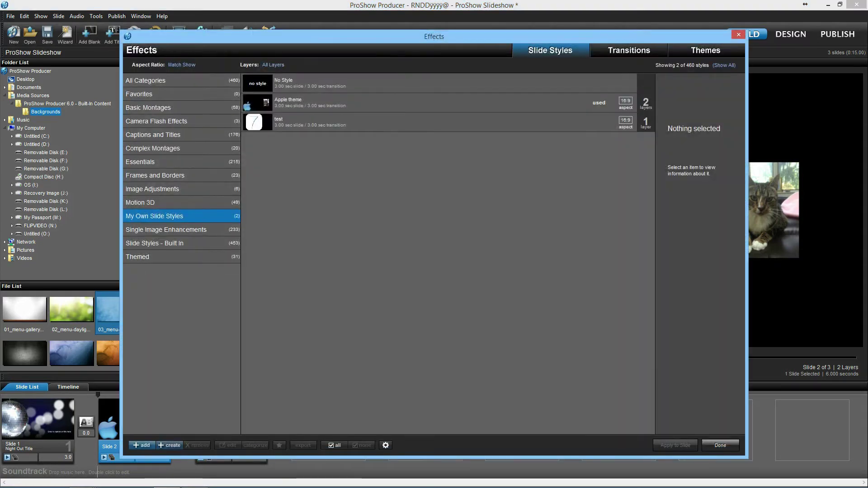
click(170, 445)
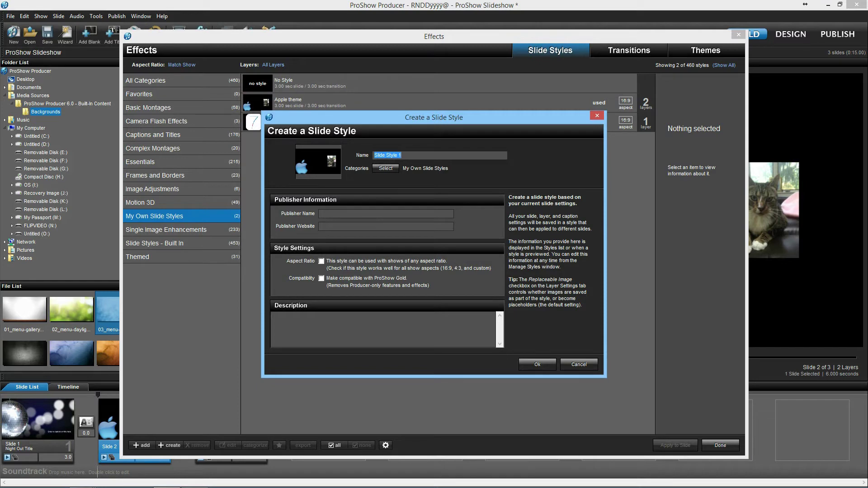
text(Apple Theme)
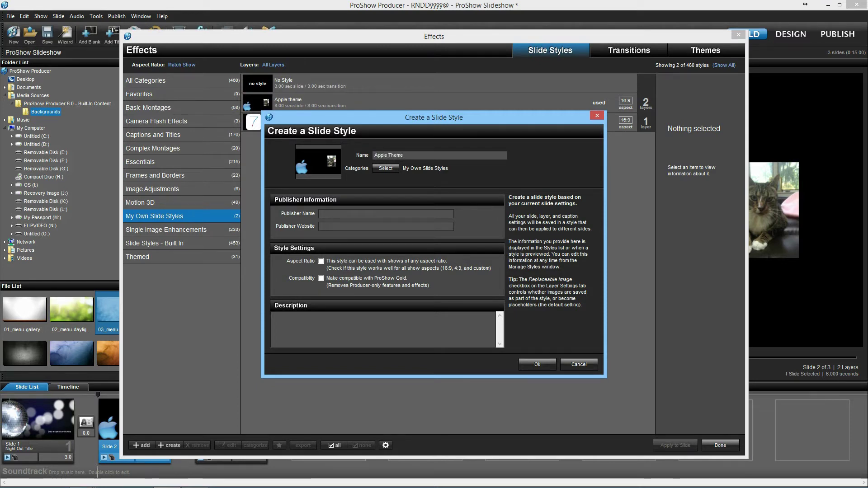
key(Return)
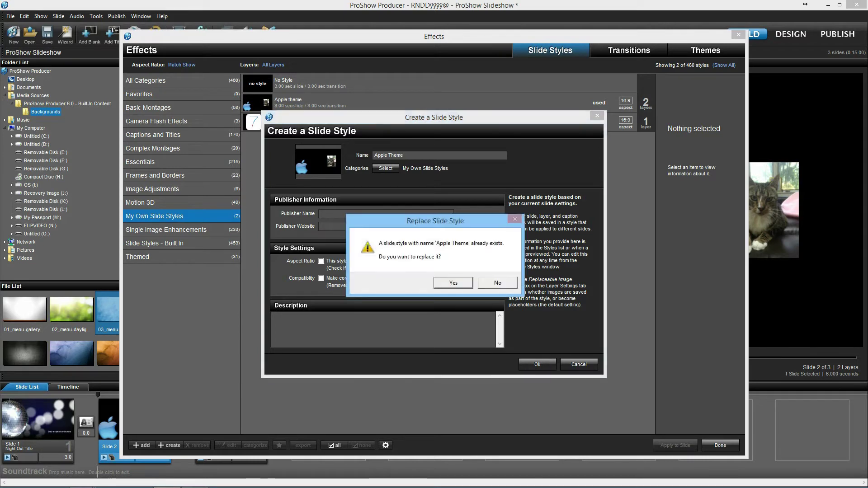
key(XF86AudioMute)
key(XF86AudioMute)
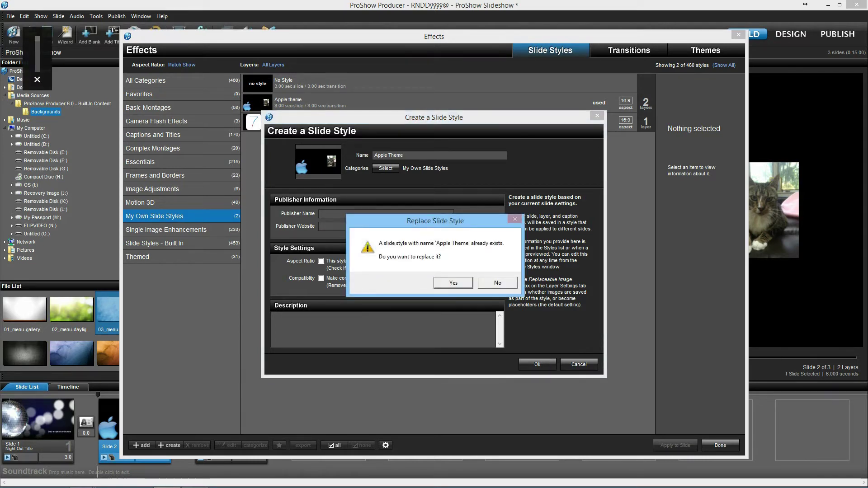
key(Return)
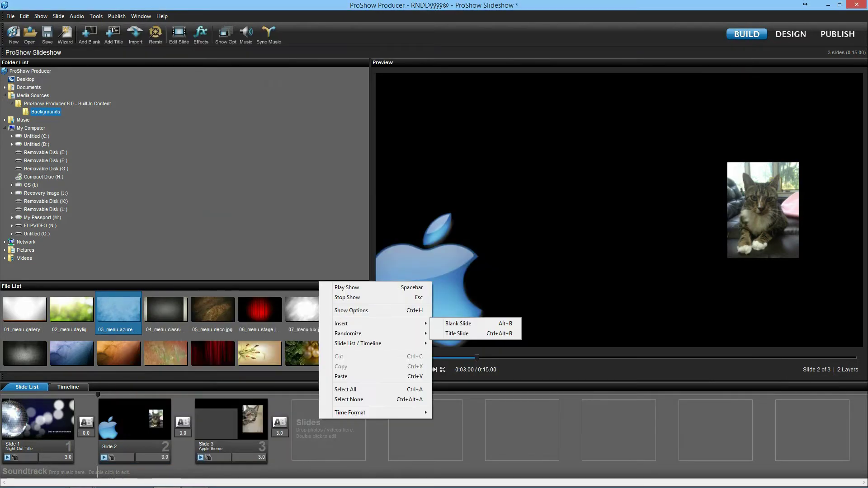
Insert a blank slide at the end of the show and open its slide options
key(Escape)
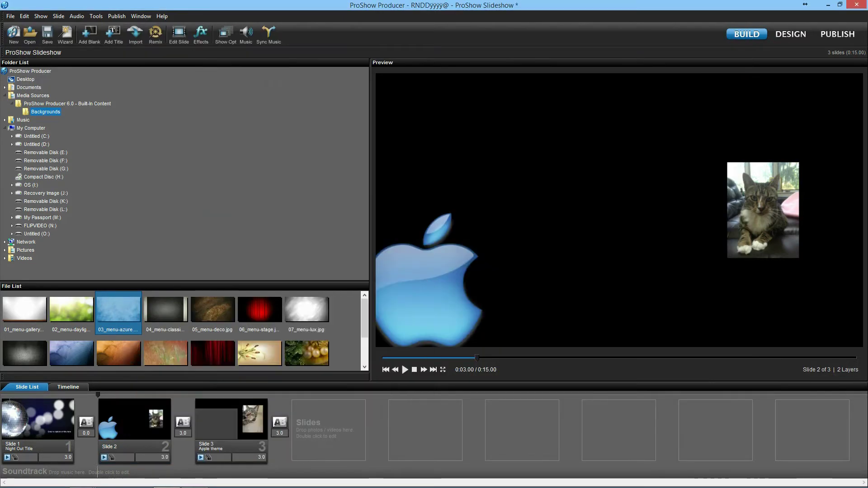
right_click(309, 417)
mouse_move(330, 320)
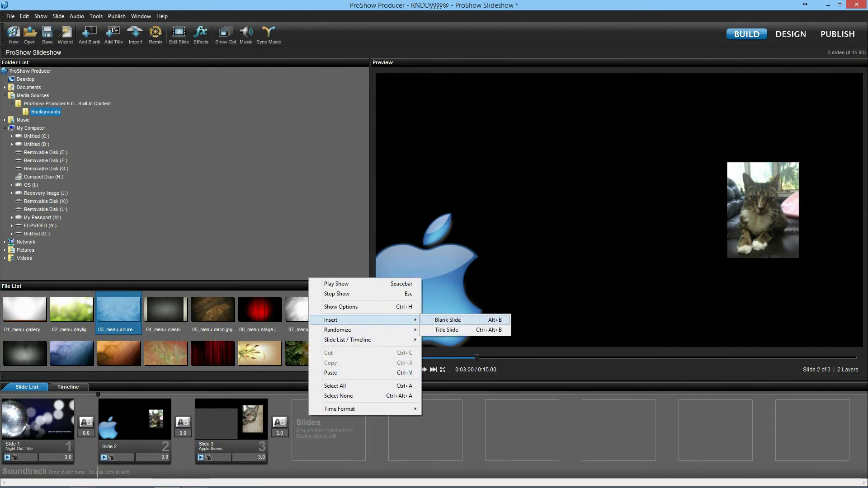
click(447, 320)
key(ctrl+Return)
Add the image 2013-05-12 11.43.44.jpg as a layer on the blank slide and accept the slide options
click(225, 221)
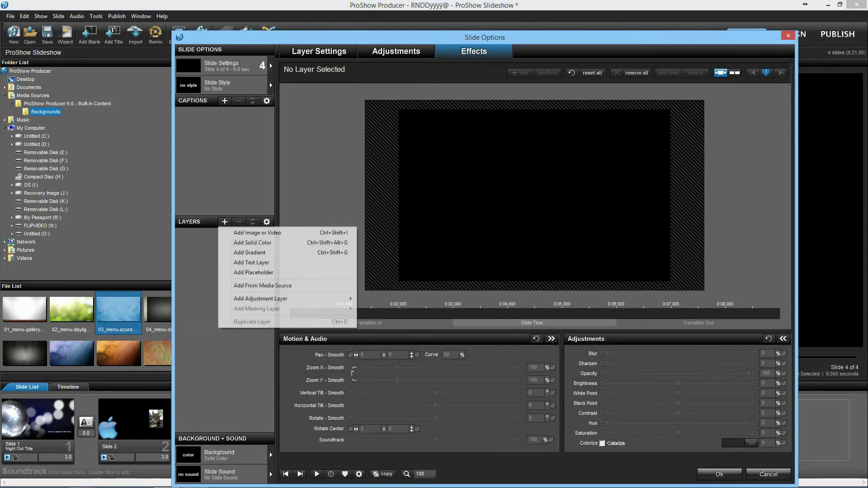
click(258, 233)
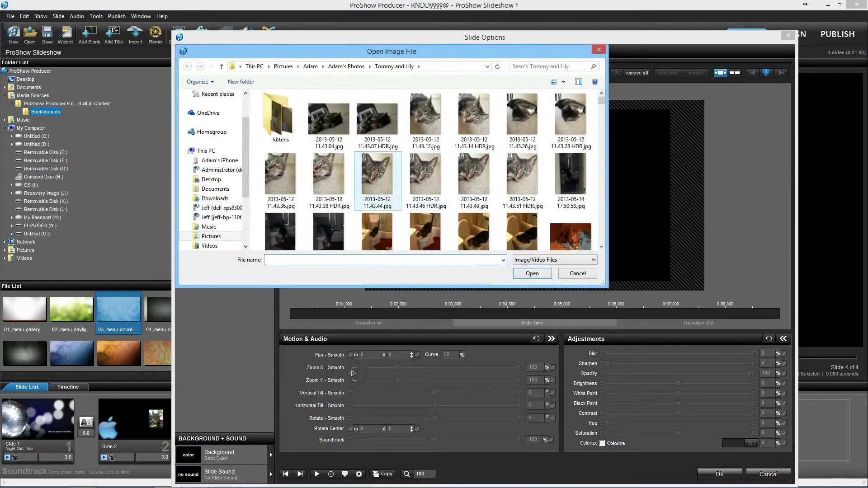
double_click(378, 178)
key(Return)
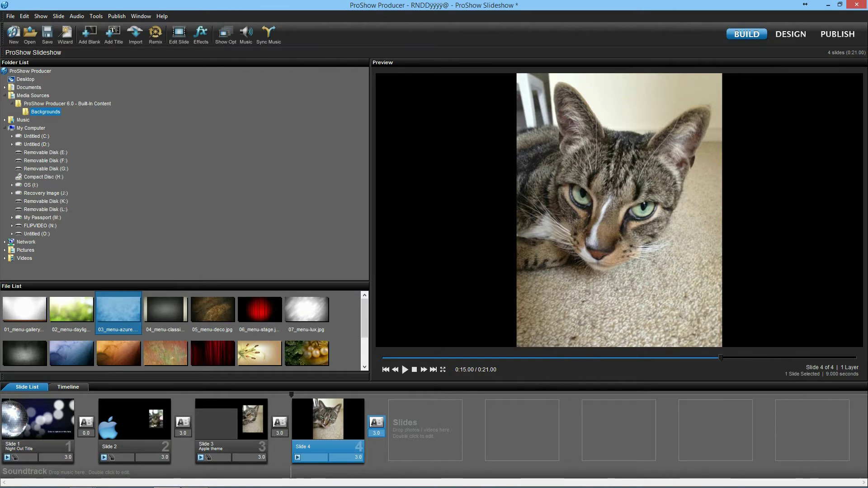
Apply the Apple Theme slide style from My Own Slide Styles to slide 4
click(200, 34)
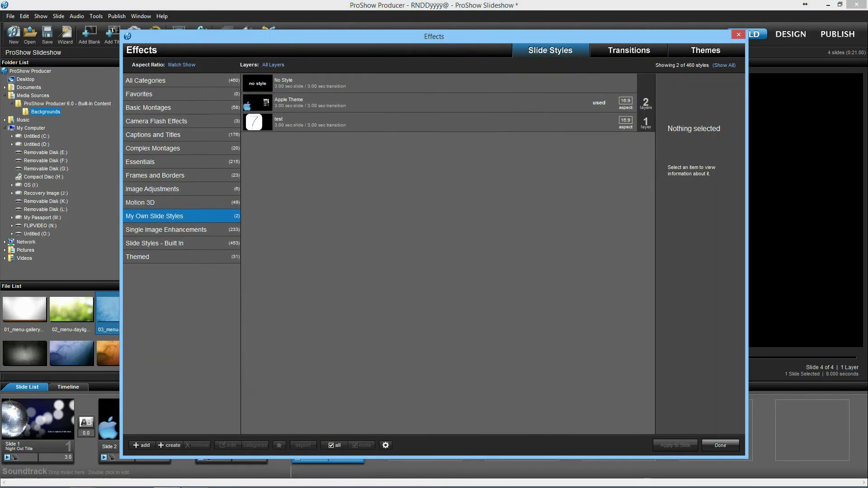
double_click(308, 102)
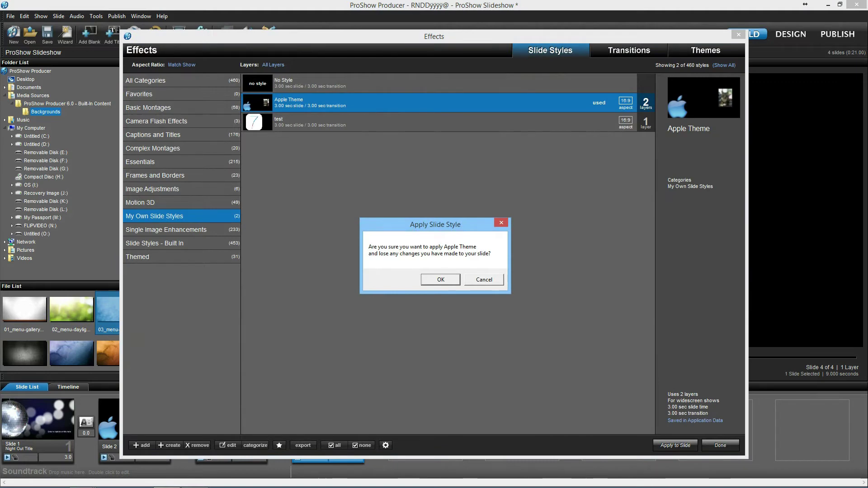
click(441, 280)
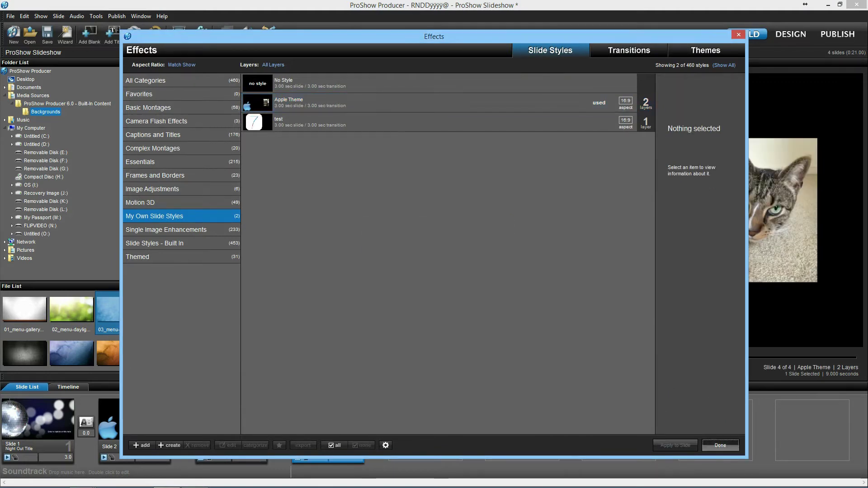
click(721, 445)
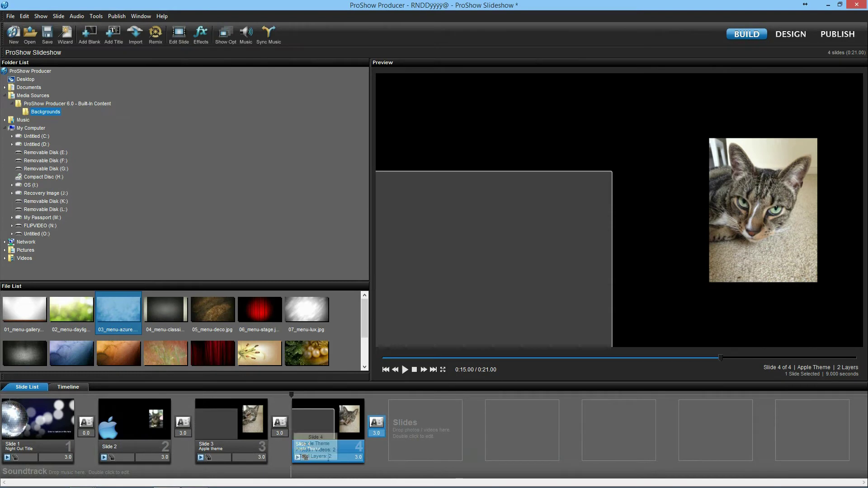
Preview slide 4 and examine the keyframes of Layer 1 that comes from the slide style
key(space)
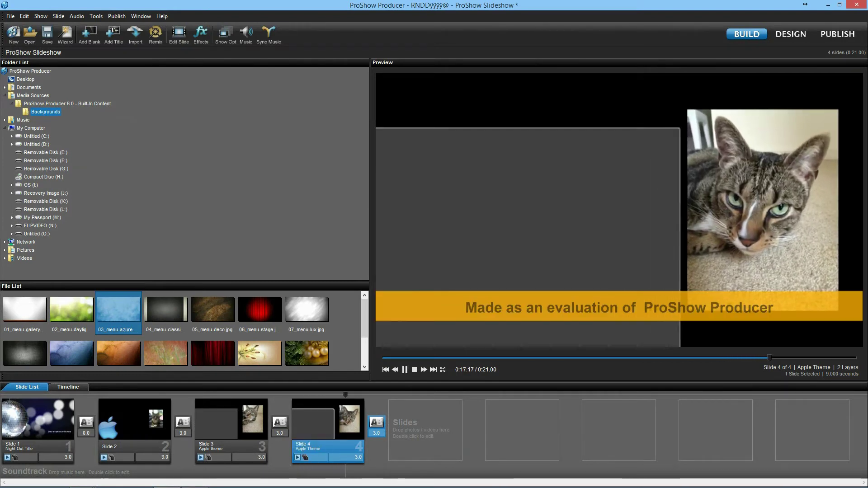
key(space)
key(Return)
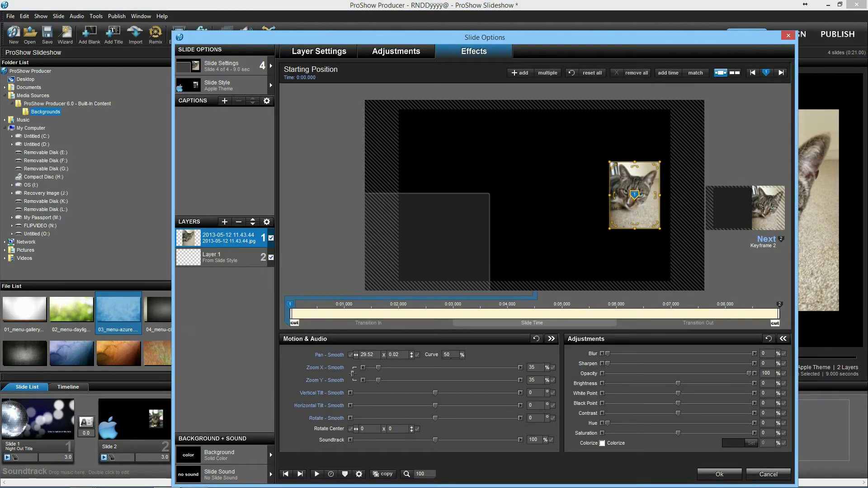
click(218, 258)
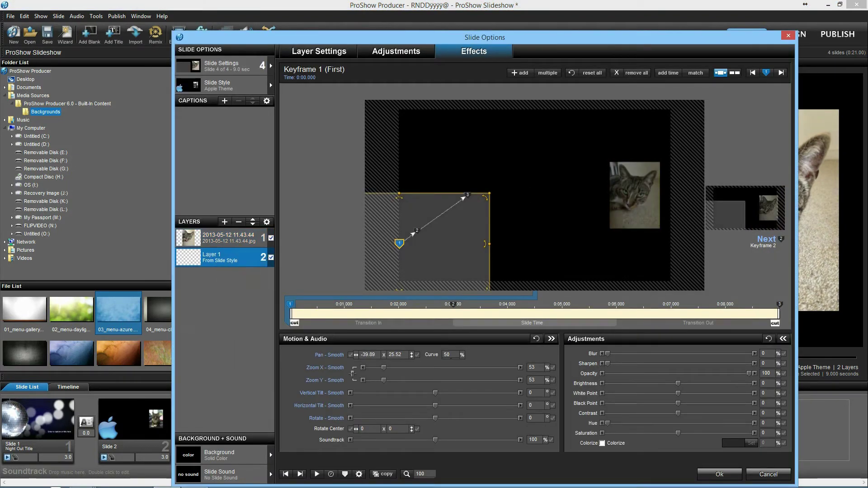
key(Escape)
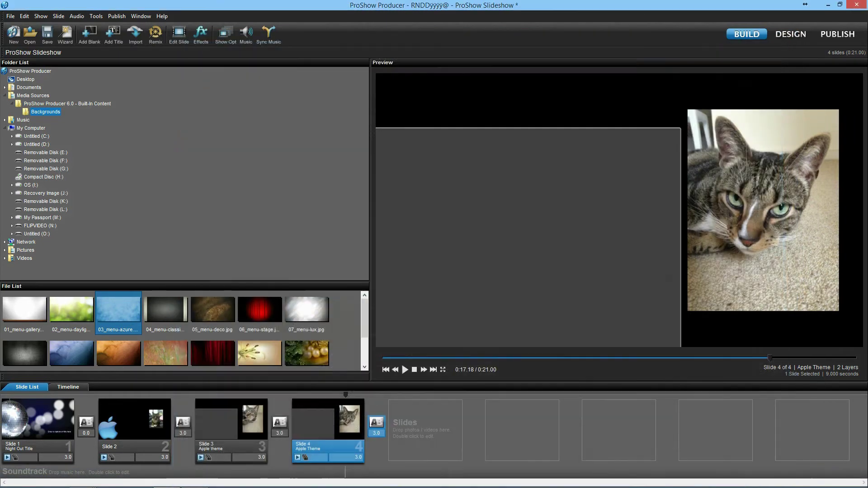
Turn off Replaceable layer for the apple logo layer on slide 2 so the style embeds its image
click(134, 420)
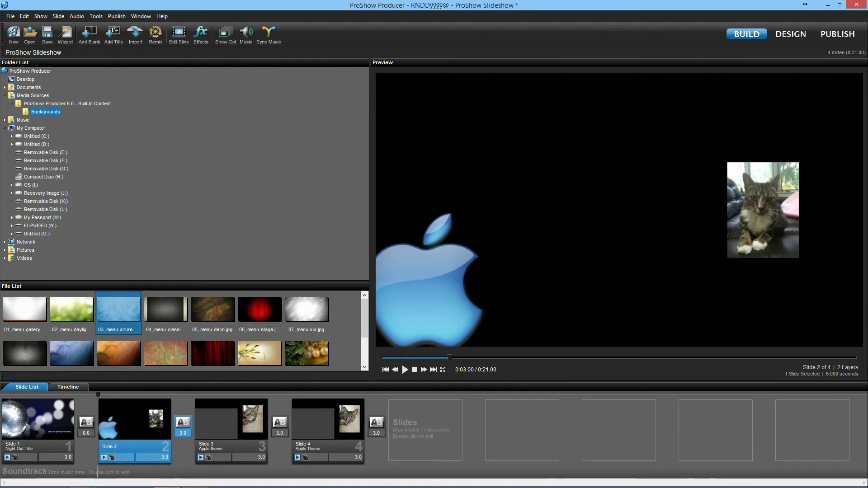
double_click(140, 423)
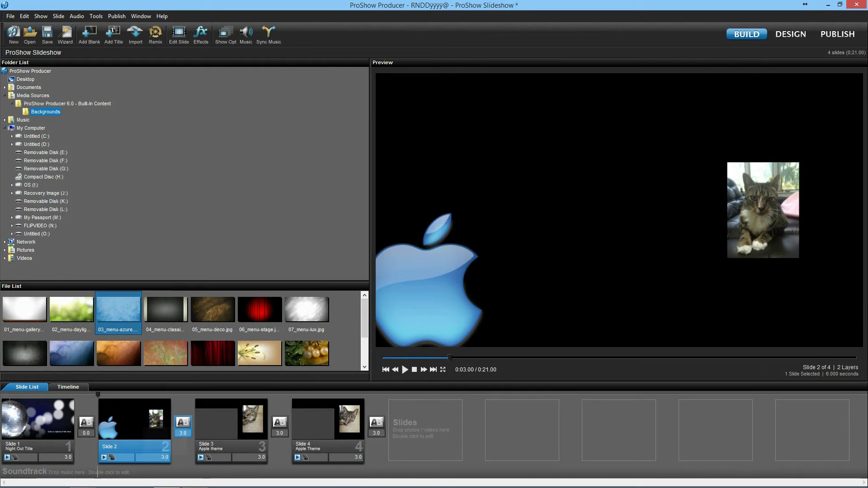
click(319, 51)
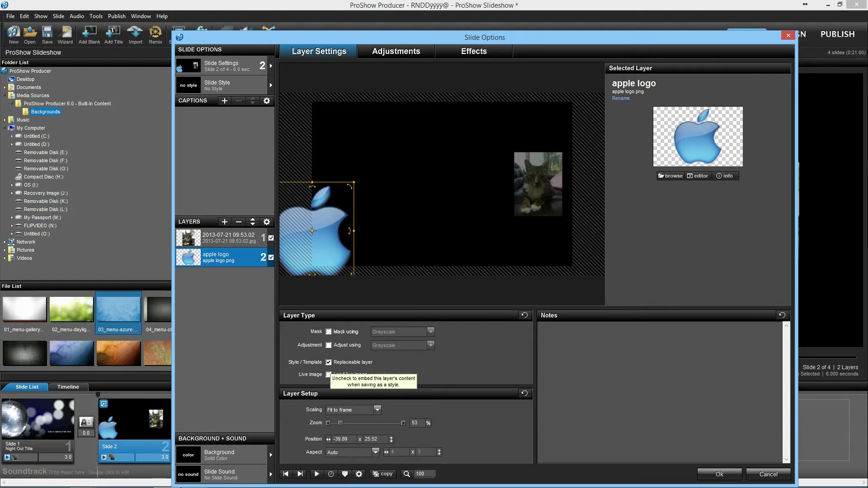
click(329, 362)
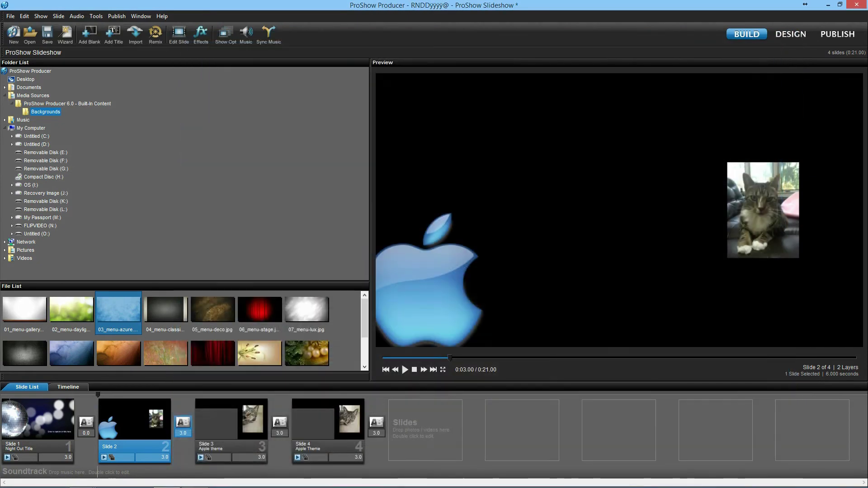
double_click(134, 420)
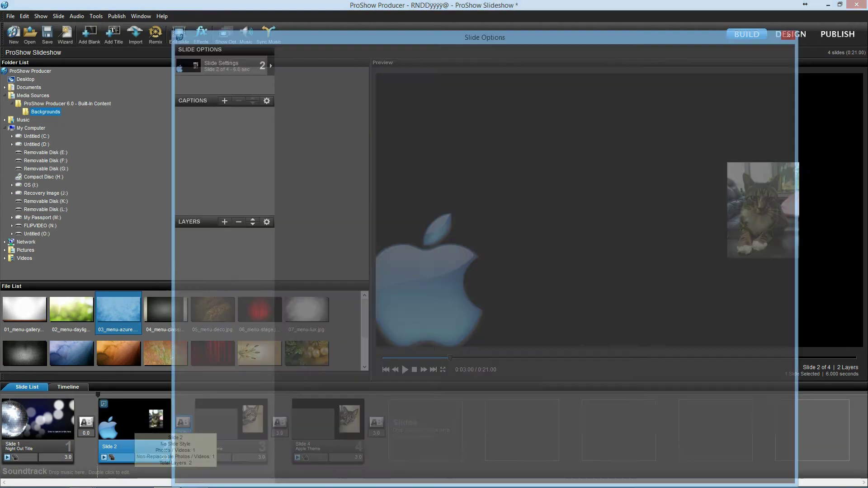
click(719, 474)
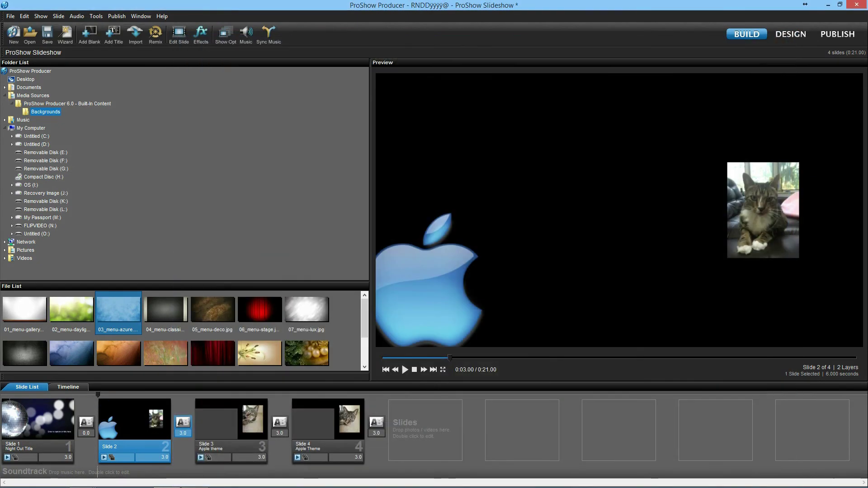
Create a slide style named Apple Theme from slide 2 in My Own Slide Styles, replacing the existing style of that name
click(201, 35)
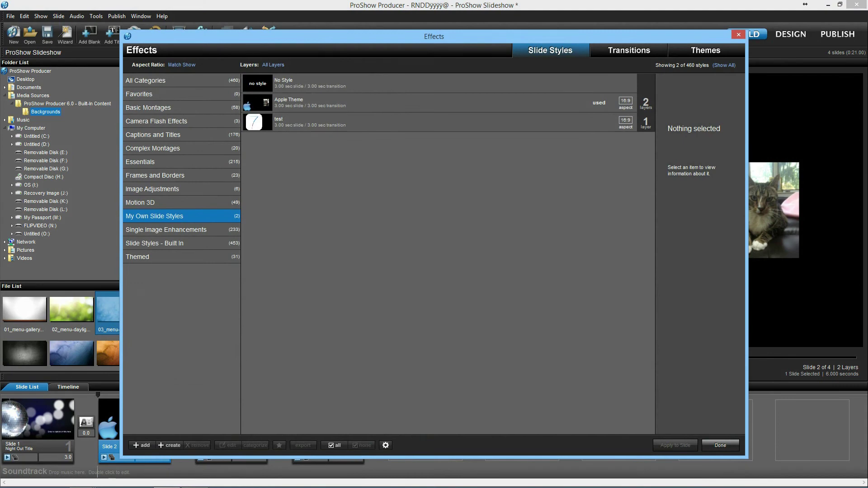
click(169, 445)
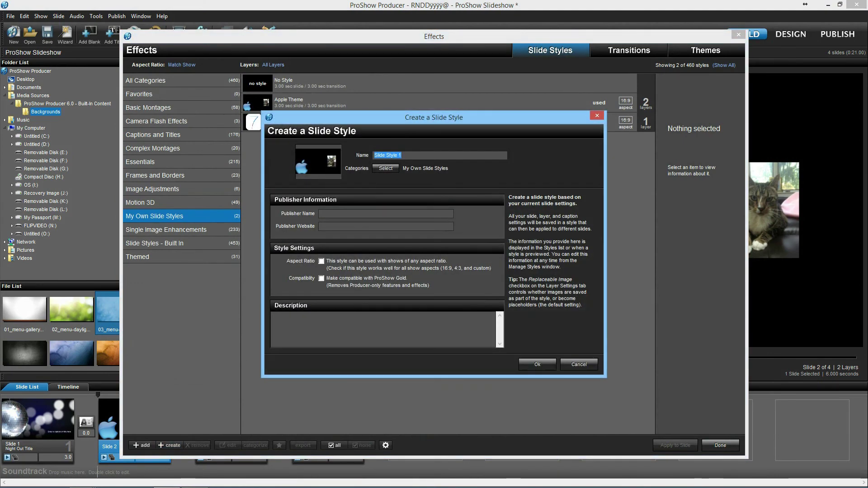
text(Apple Theme)
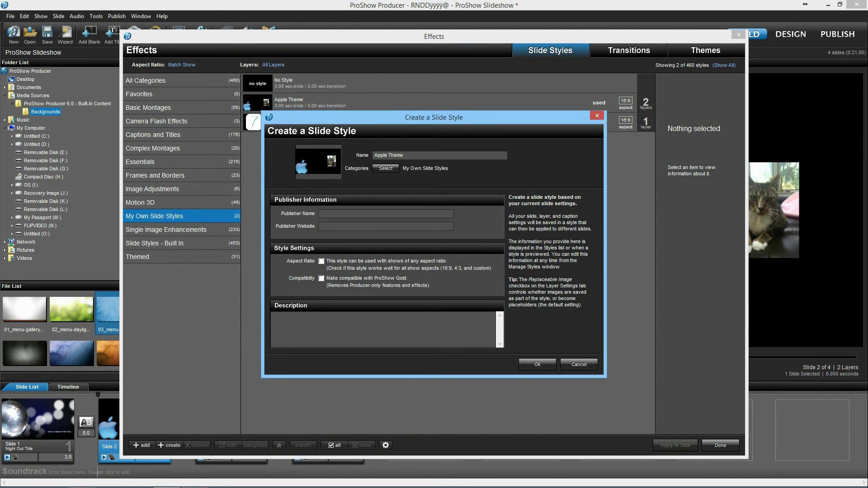
key(Return)
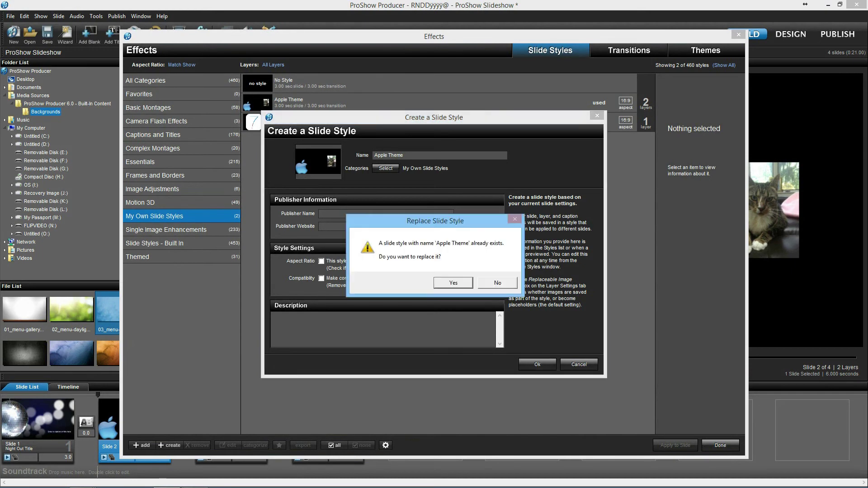
click(453, 283)
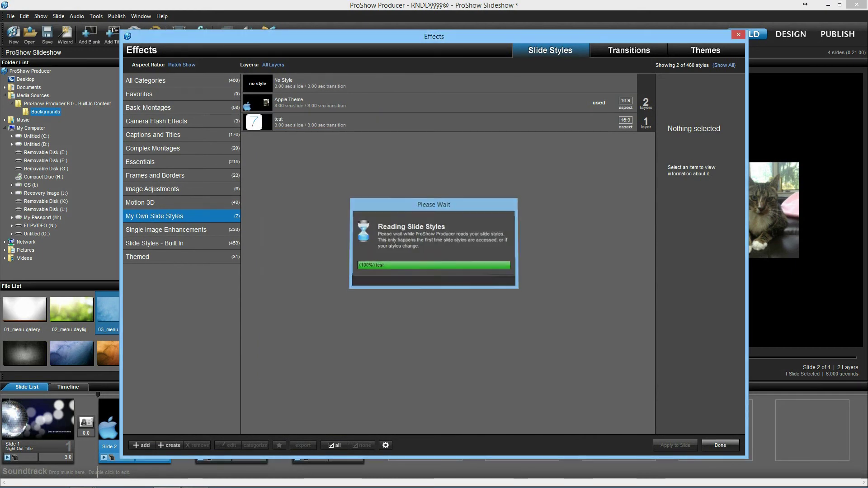
click(721, 445)
Reapply the updated Apple Theme slide style to slide 4 and preview the slide's animation
click(328, 430)
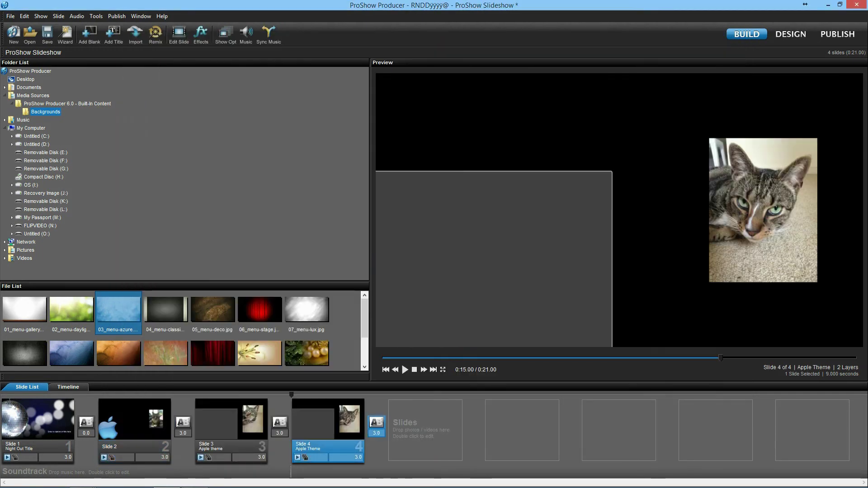
right_click(337, 418)
key(Escape)
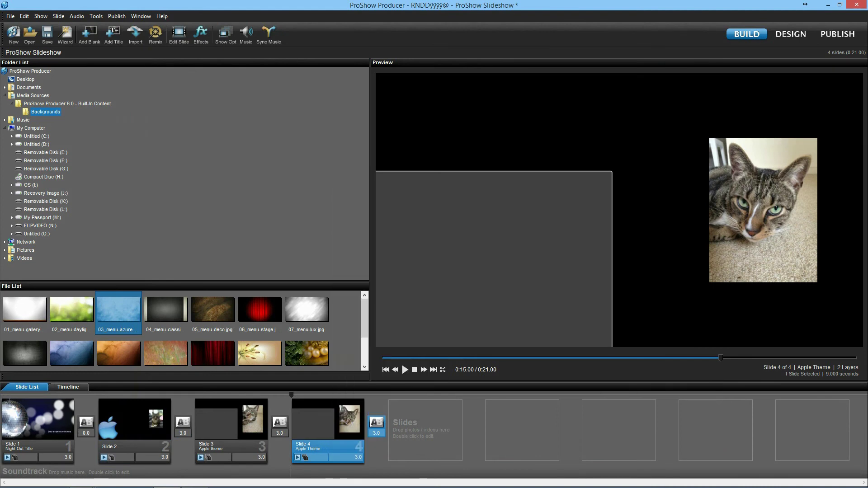
click(201, 34)
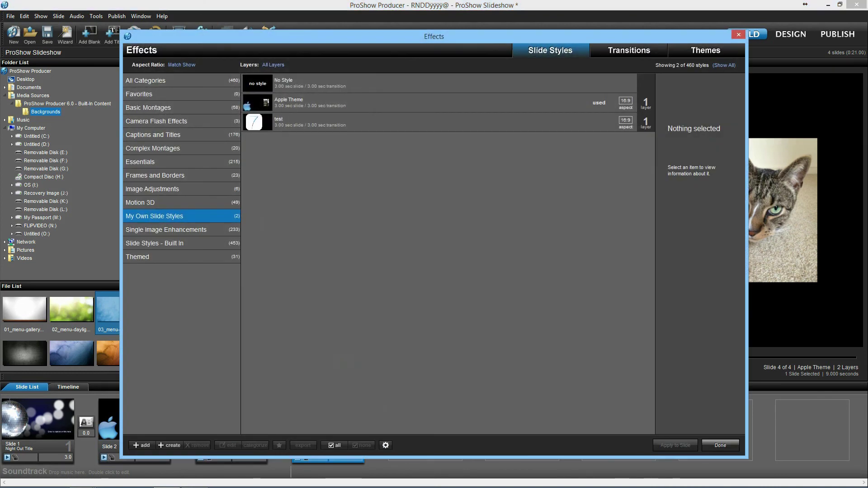
double_click(290, 103)
key(Return)
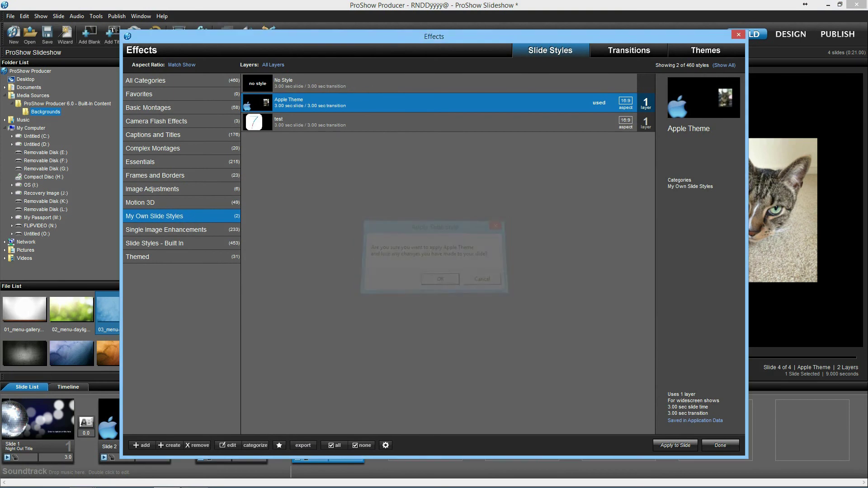
click(721, 445)
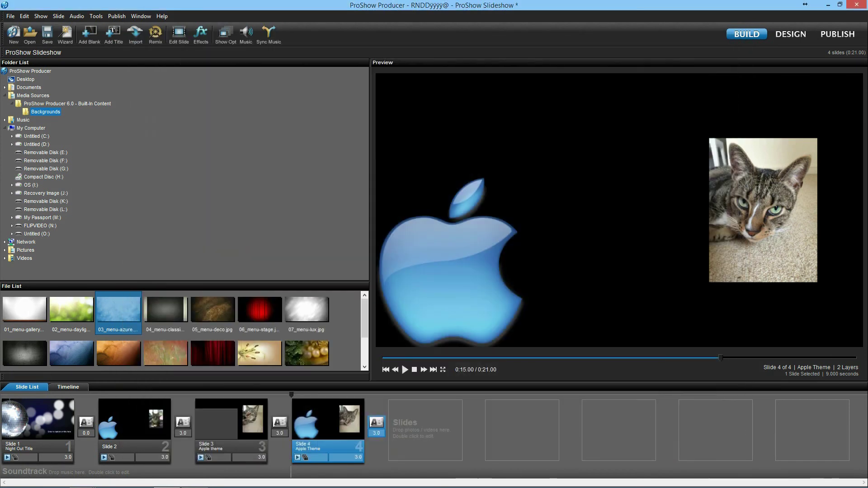
key(space)
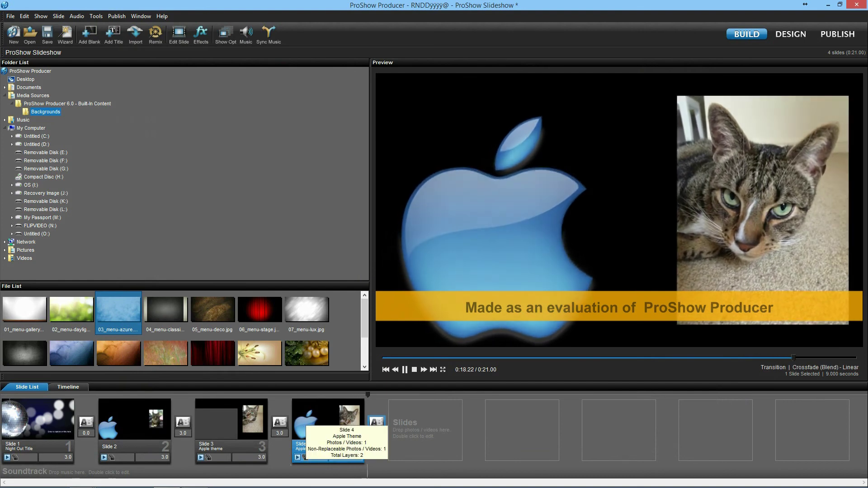
key(space)
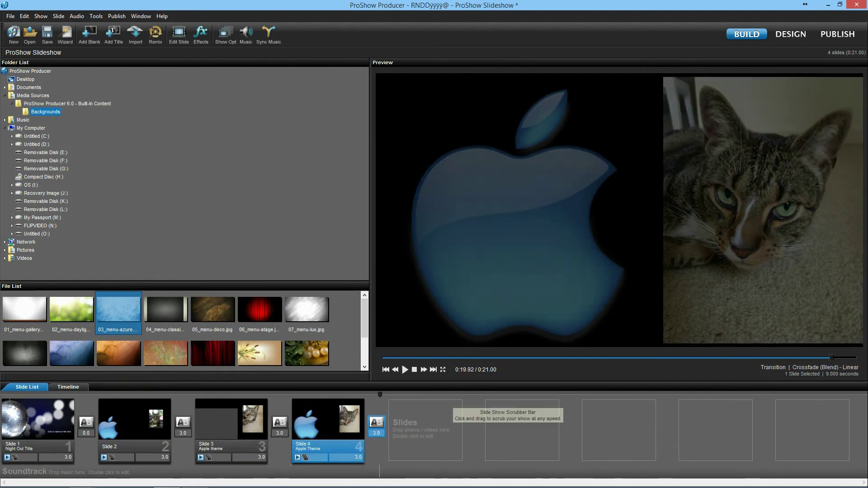